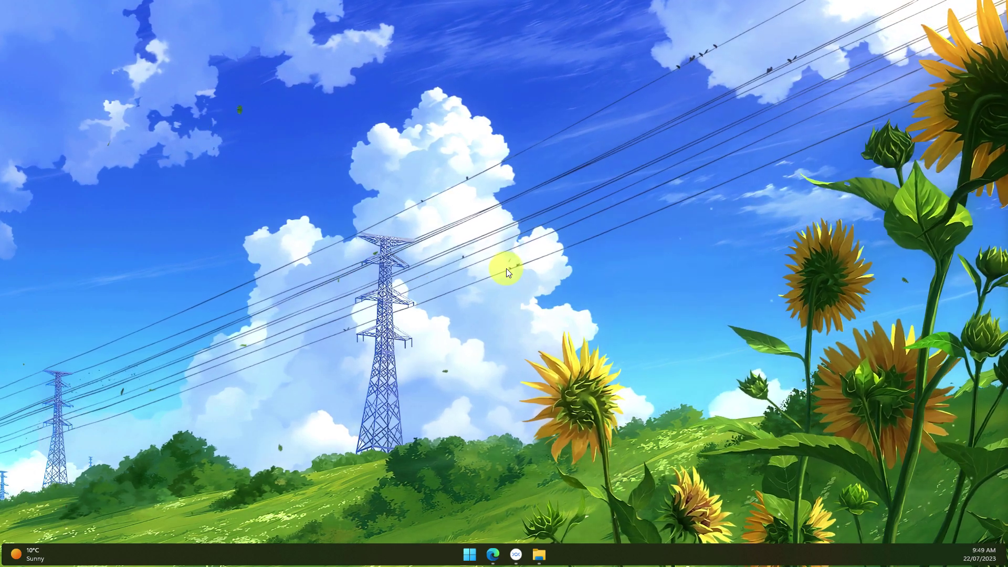
Step: Restore Edge showing the Nearby Share for Windows page on android.com
{"action": "left_click", "coordinate": [493, 554]}
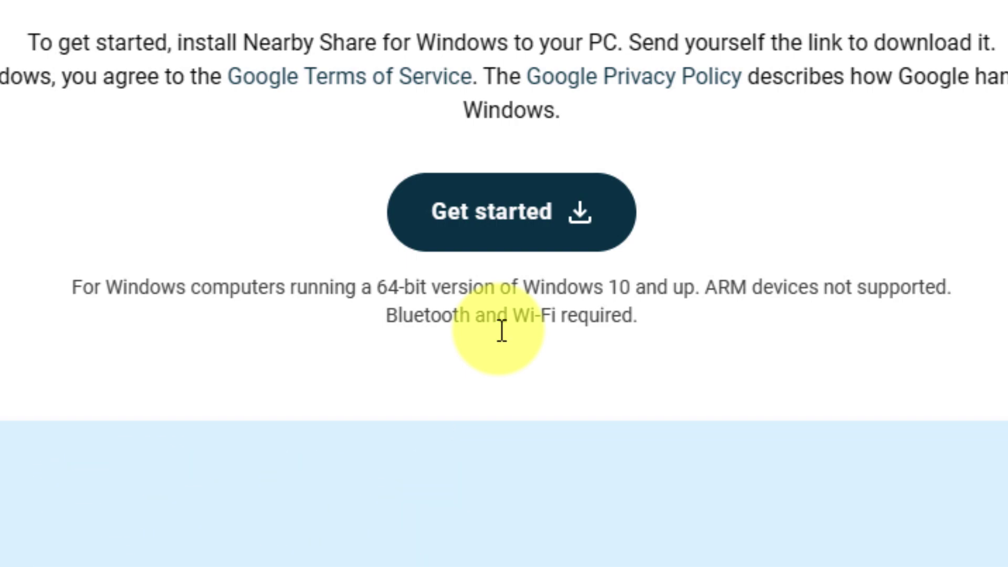
Step: Download the Nearby Share installer BetterTogetherSetup (1).exe via Get started
{"action": "left_click", "coordinate": [513, 225]}
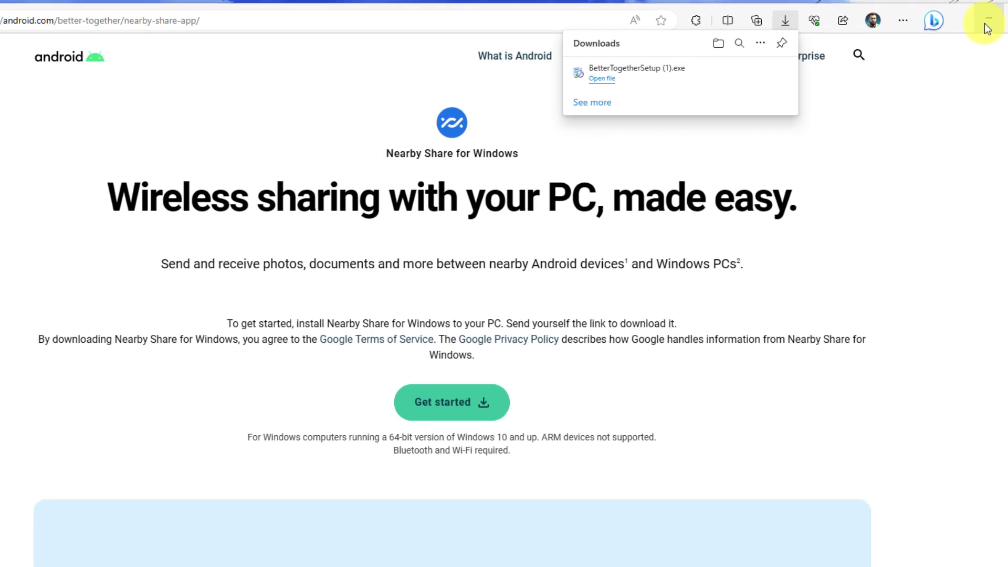
{"action": "left_click", "coordinate": [940, 20]}
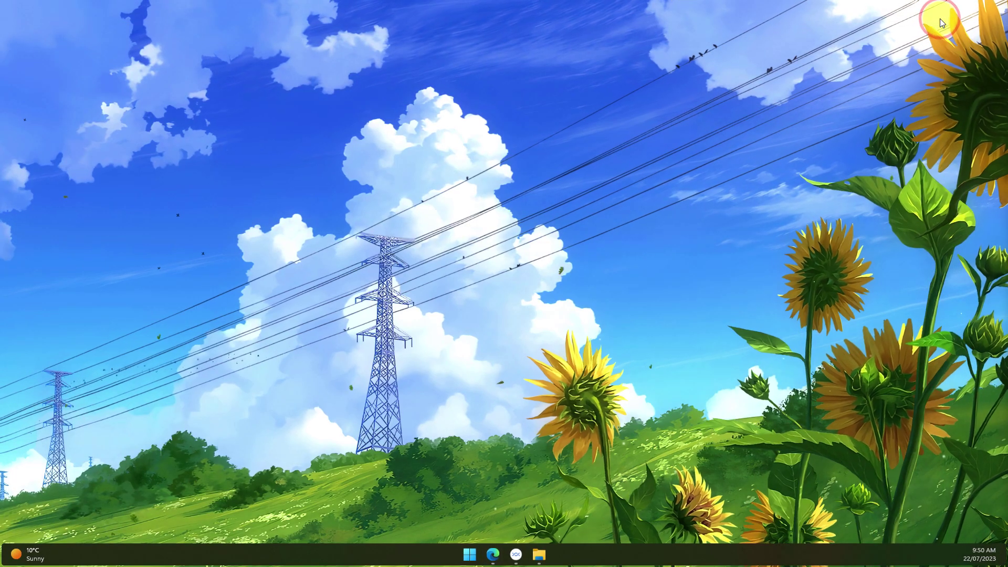
{"action": "left_click", "coordinate": [514, 554]}
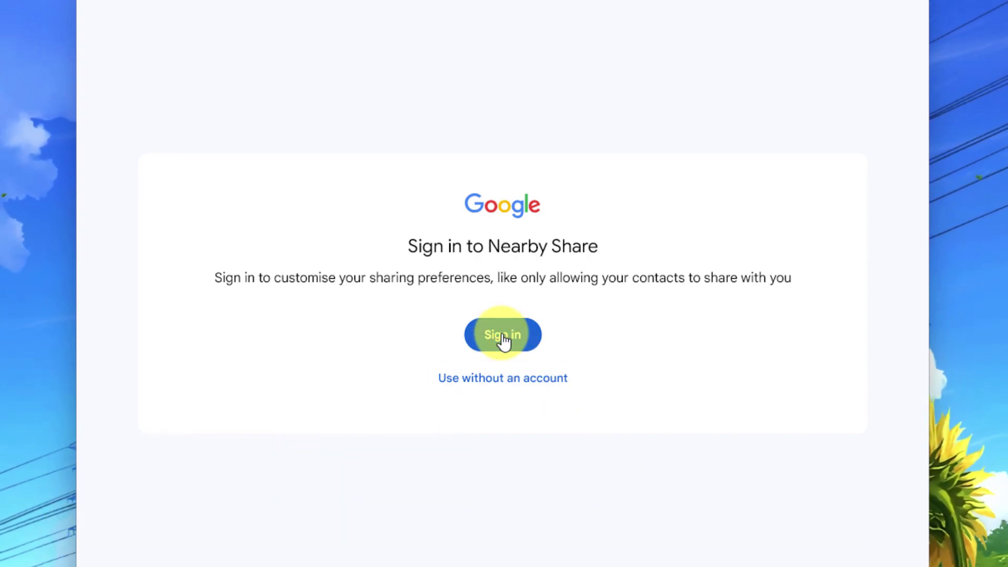
{"action": "left_click", "coordinate": [503, 337]}
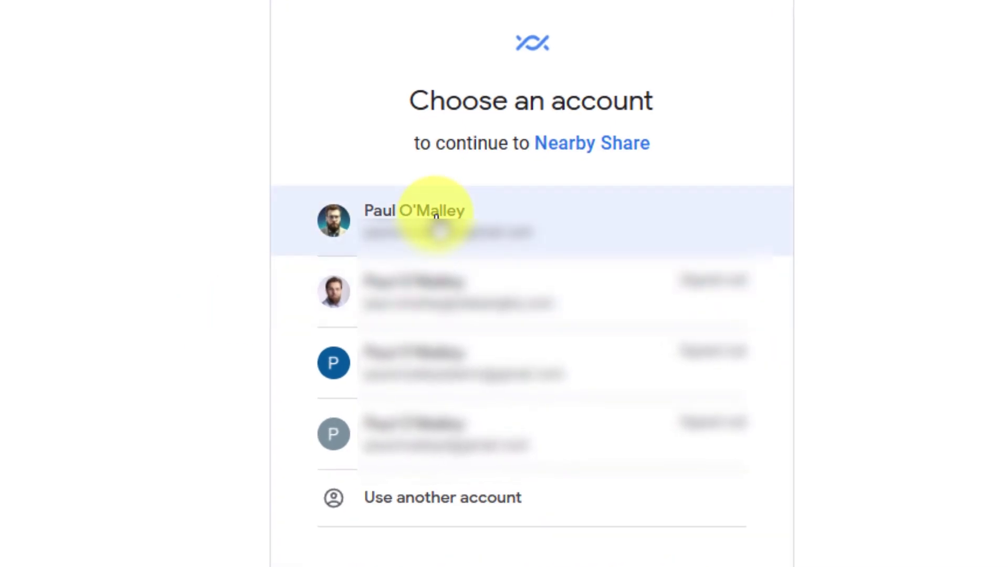
{"action": "left_click", "coordinate": [436, 214]}
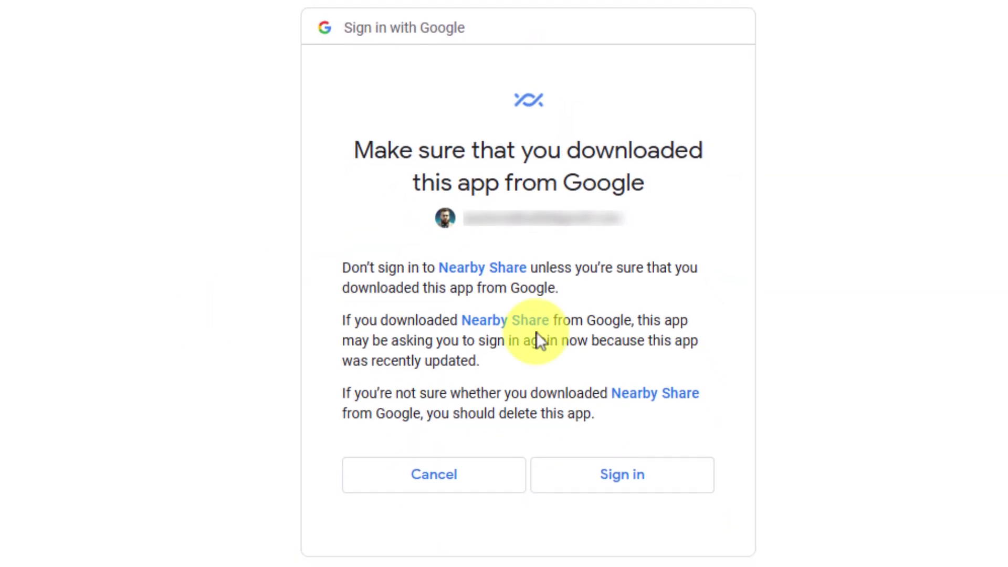
{"action": "left_click", "coordinate": [622, 473]}
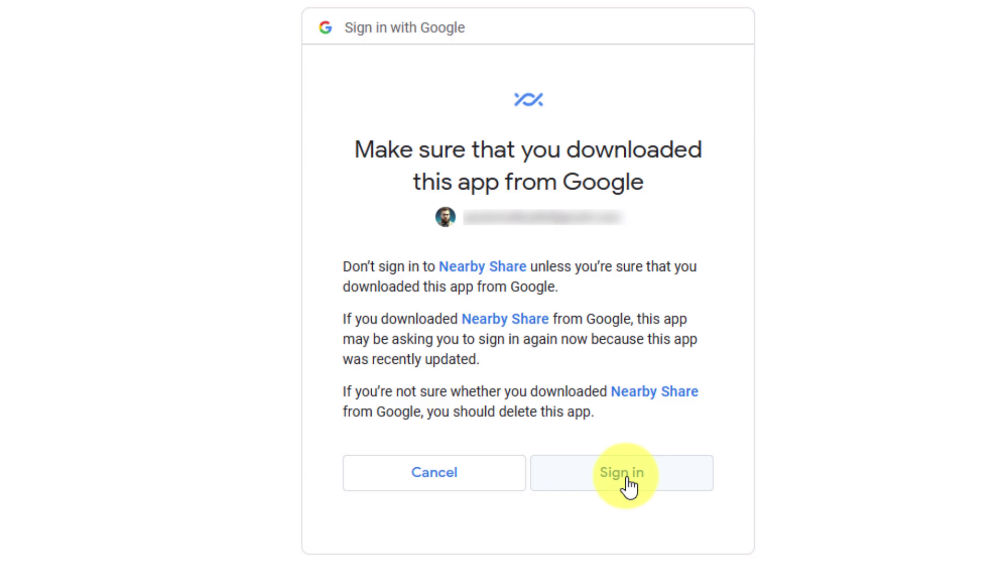
{"action": "left_click", "coordinate": [623, 473]}
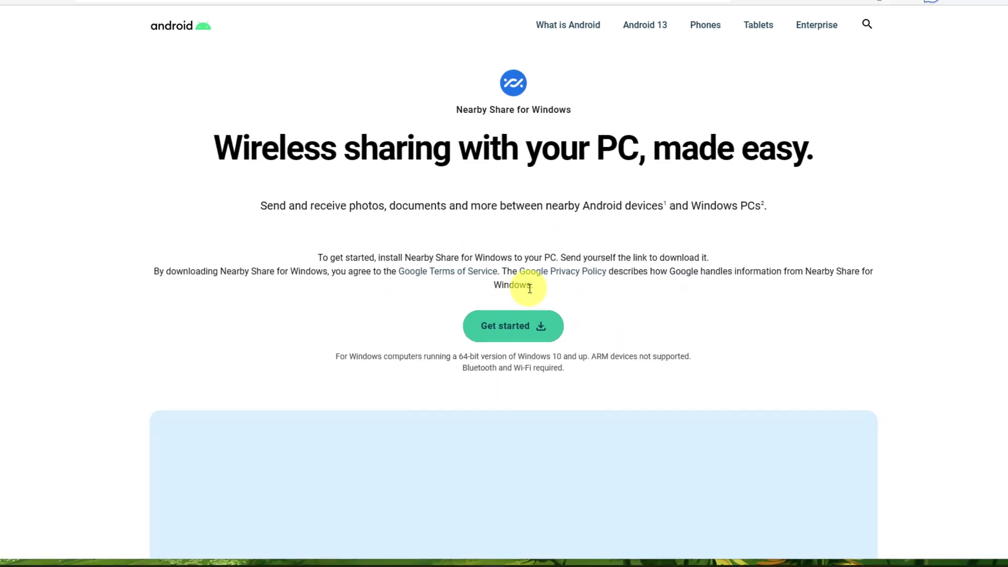
{"action": "left_click", "coordinate": [937, 17]}
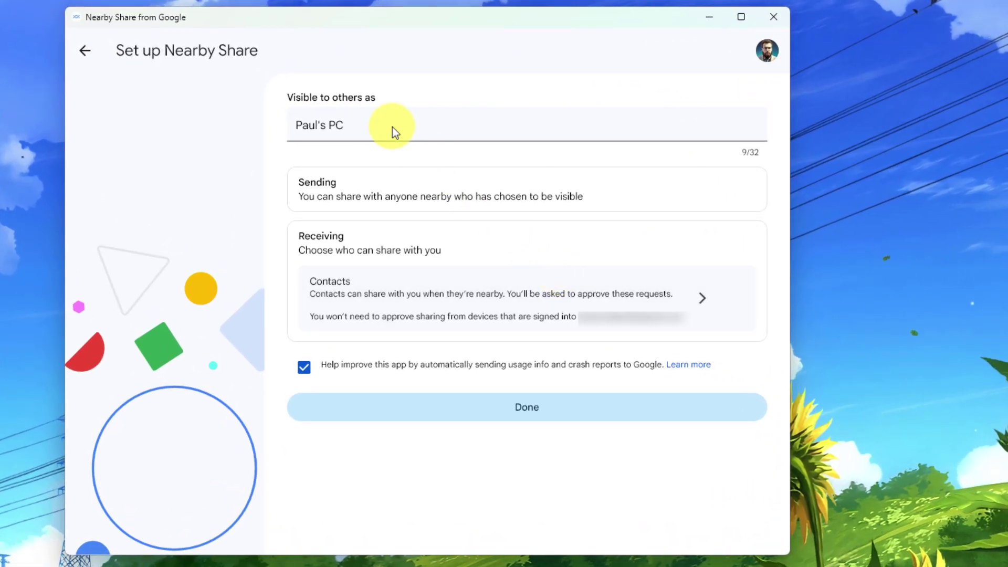
{"action": "left_click", "coordinate": [391, 125]}
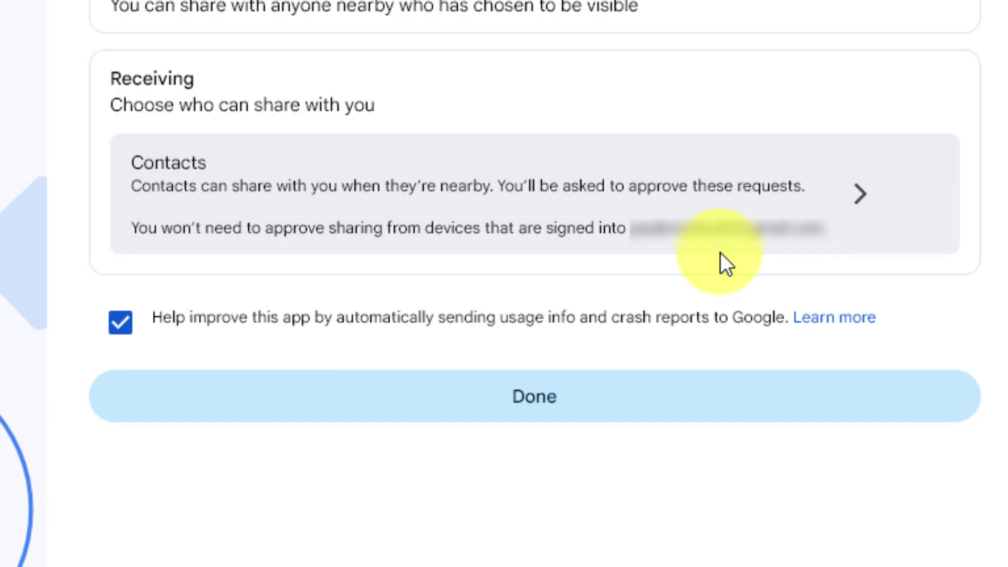
Step: Finish setup with Done and view the receive-visibility choices, keeping Receive from contacts
{"action": "left_click", "coordinate": [543, 406]}
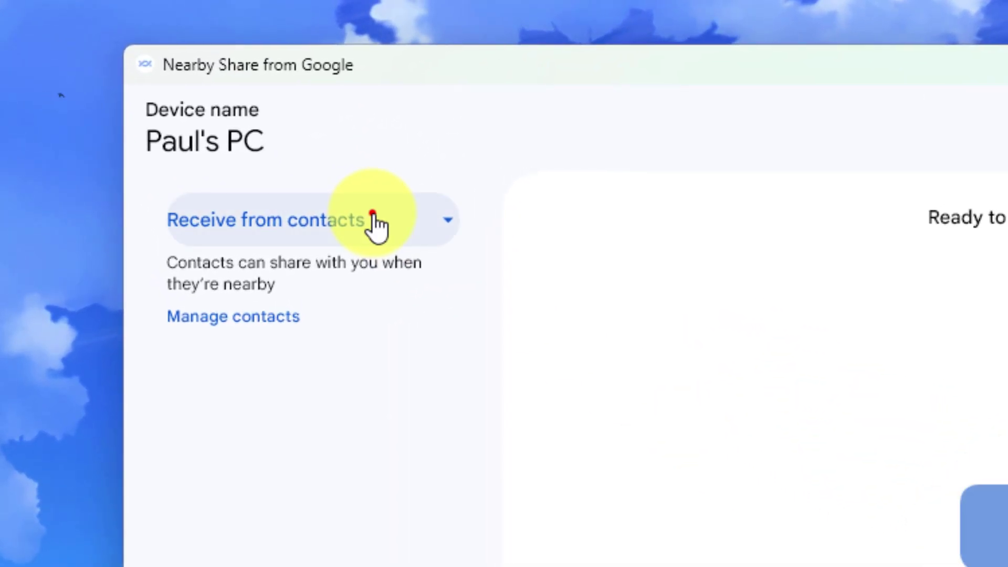
{"action": "left_click", "coordinate": [373, 217]}
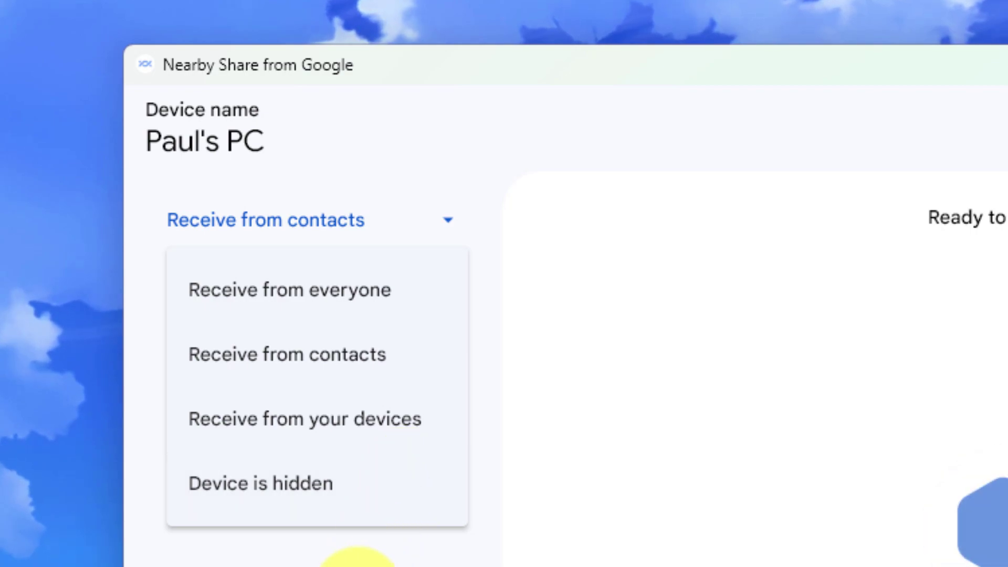
{"action": "left_click", "coordinate": [395, 508]}
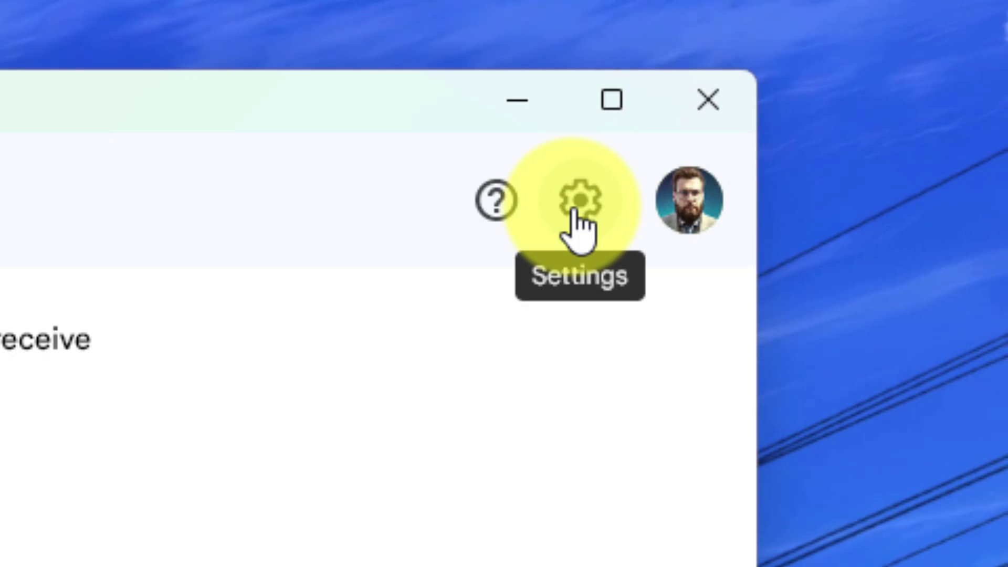
{"action": "left_click", "coordinate": [581, 206]}
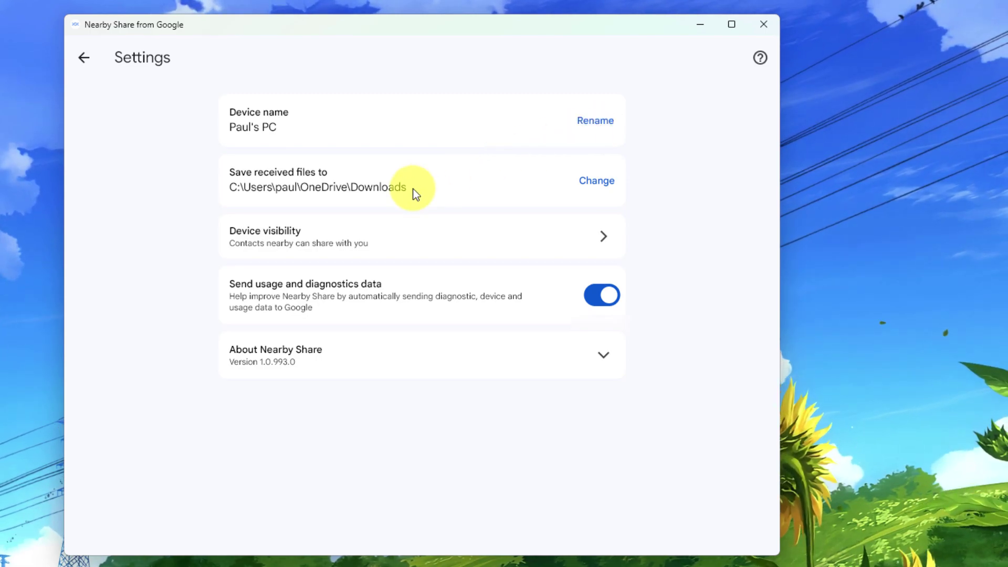
{"action": "left_click", "coordinate": [85, 58]}
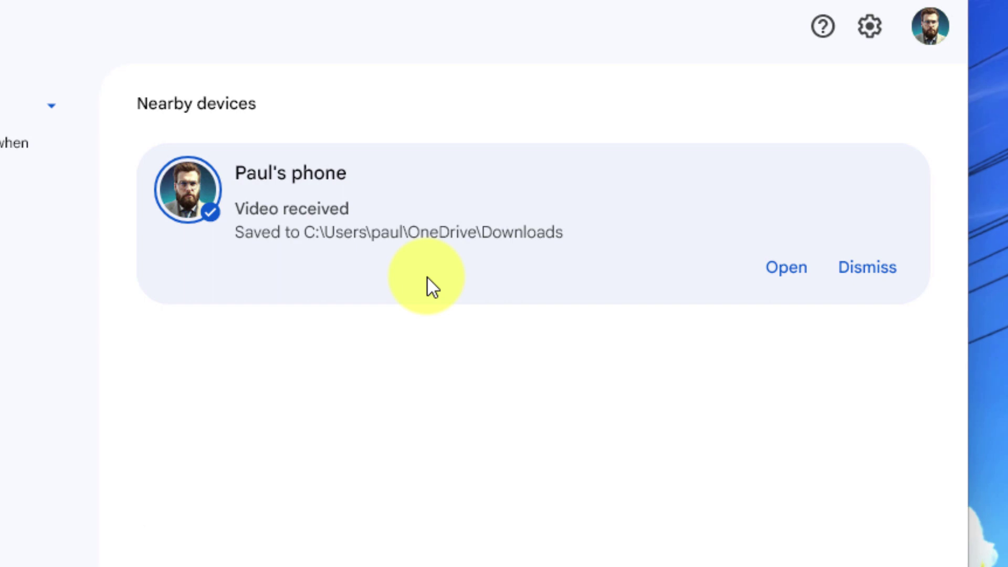
Step: Play the received gameplay clip in Media Player from the 'Video received' card
{"action": "left_click", "coordinate": [783, 269]}
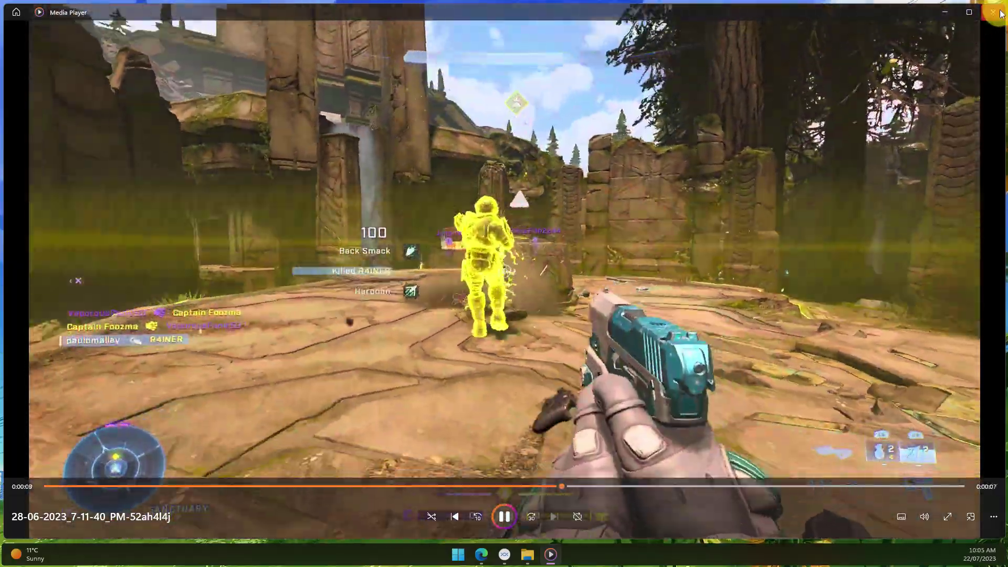
Step: Close Media Player and drag the Shift to a Modern Desktop .pptx into Nearby Share's drop zone
{"action": "left_click", "coordinate": [999, 13]}
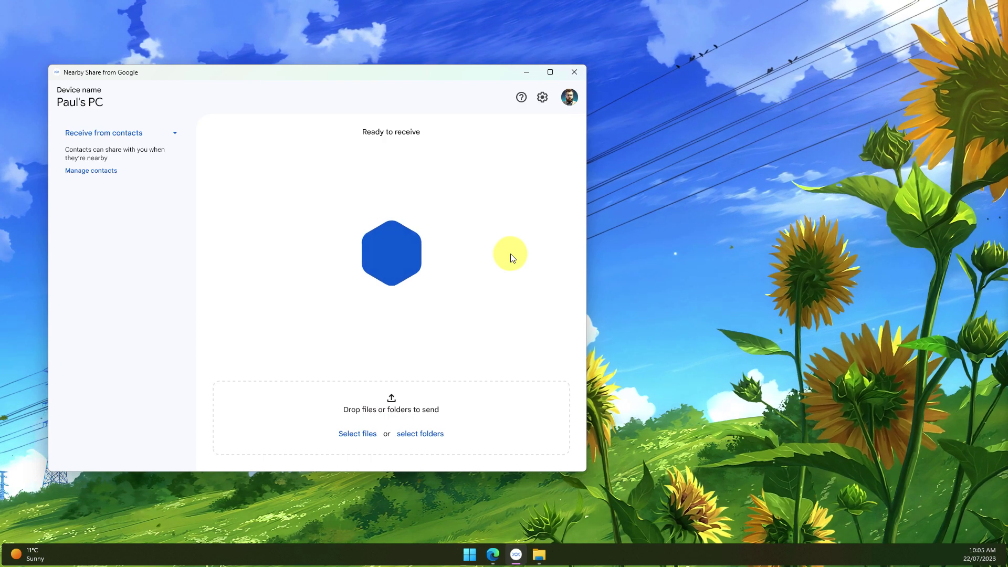
{"action": "left_click", "coordinate": [543, 556]}
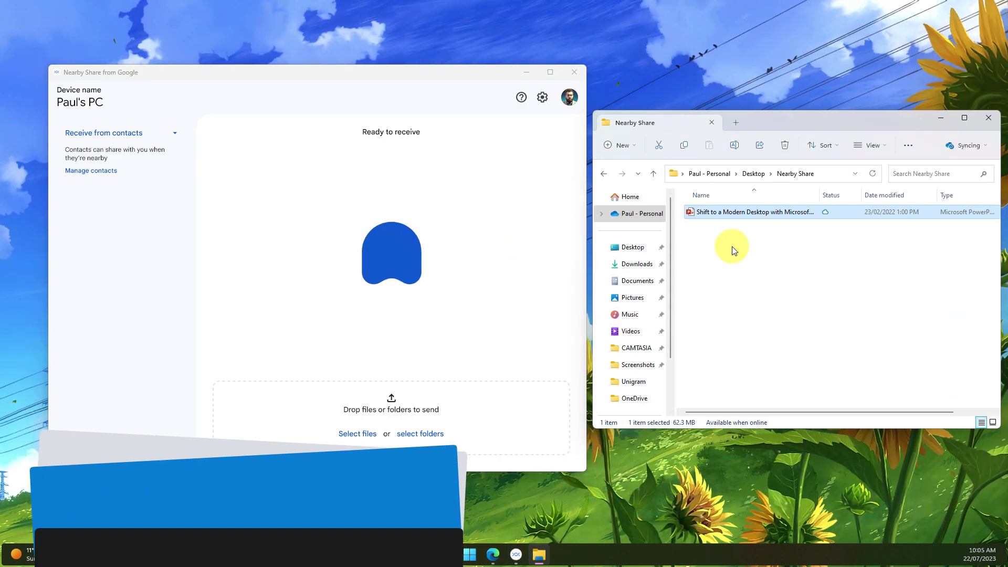
{"action": "mouse_move", "coordinate": [748, 211]}
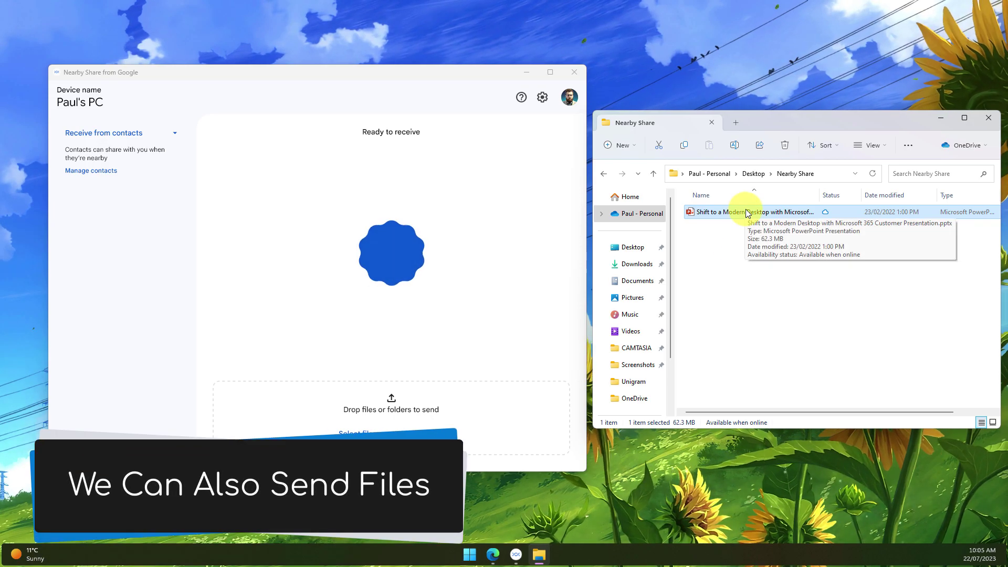
{"action": "left_click_drag", "start_coordinate": [746, 211], "coordinate": [354, 276]}
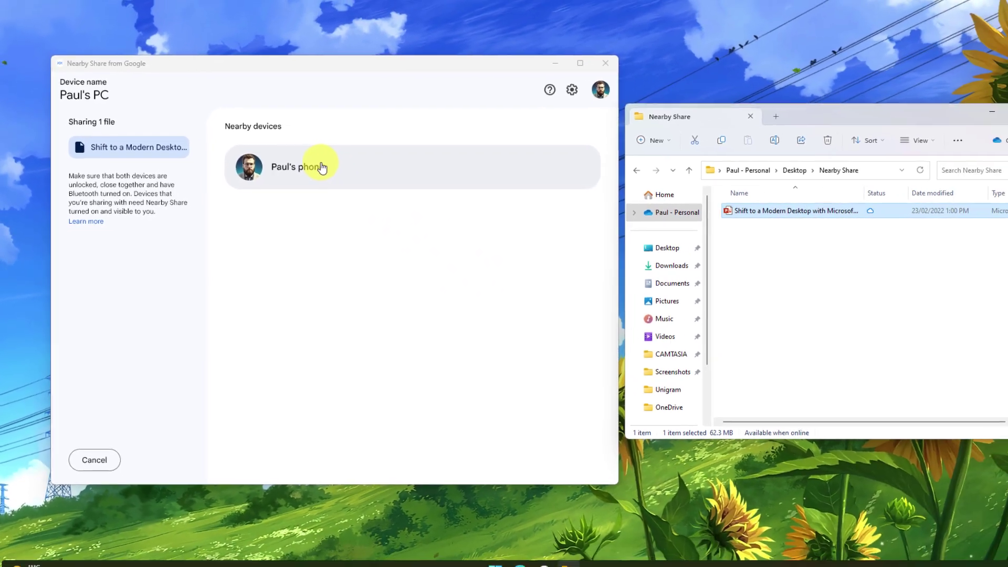
{"action": "left_click", "coordinate": [322, 167]}
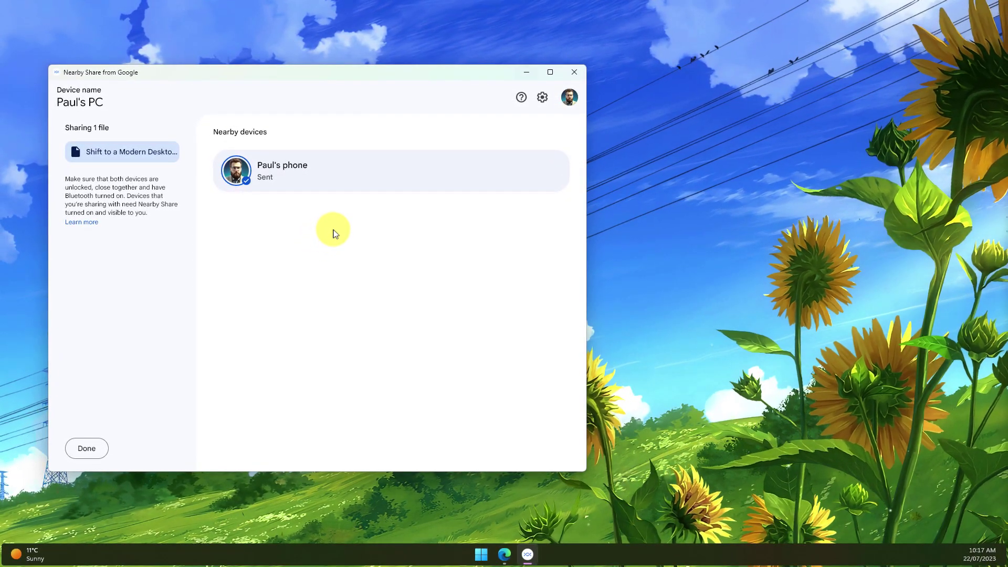
{"action": "left_click", "coordinate": [574, 72]}
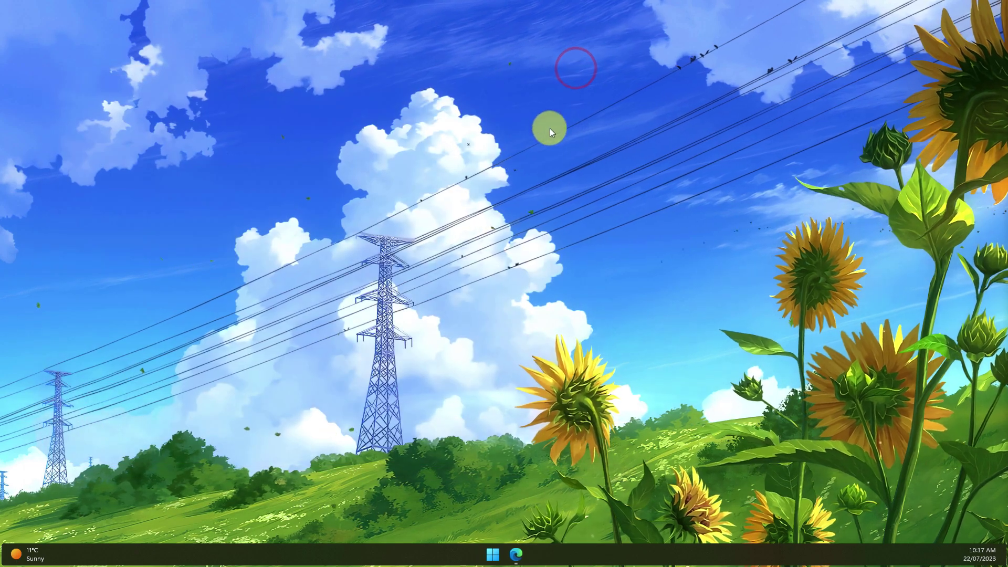